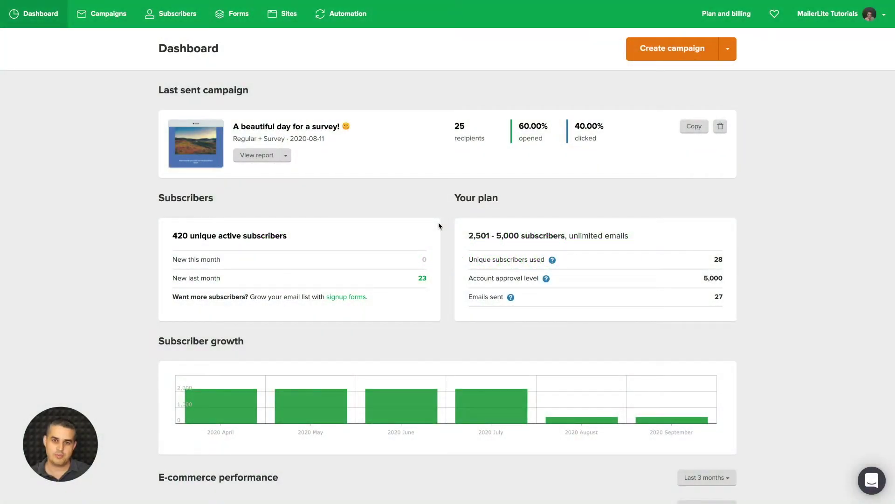
- Switch Demo Pop-up from Paused to Active in the Forms list and close its preview
left_click(236, 19)
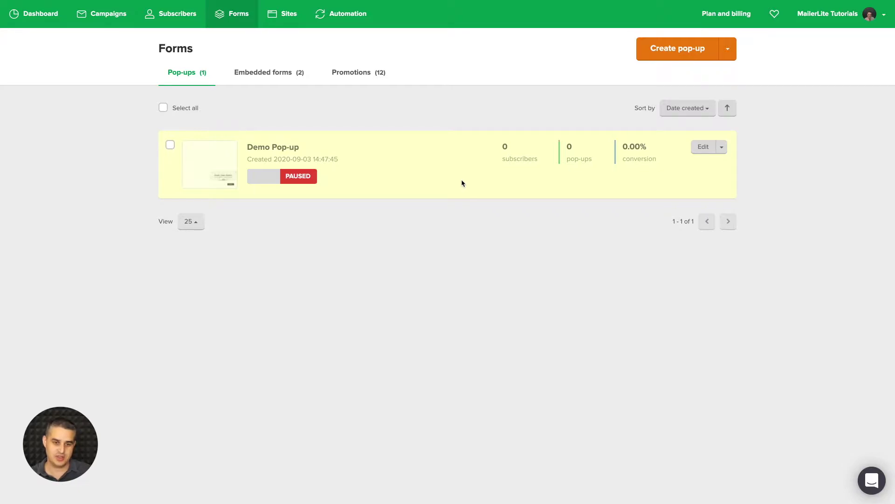
left_click(271, 181)
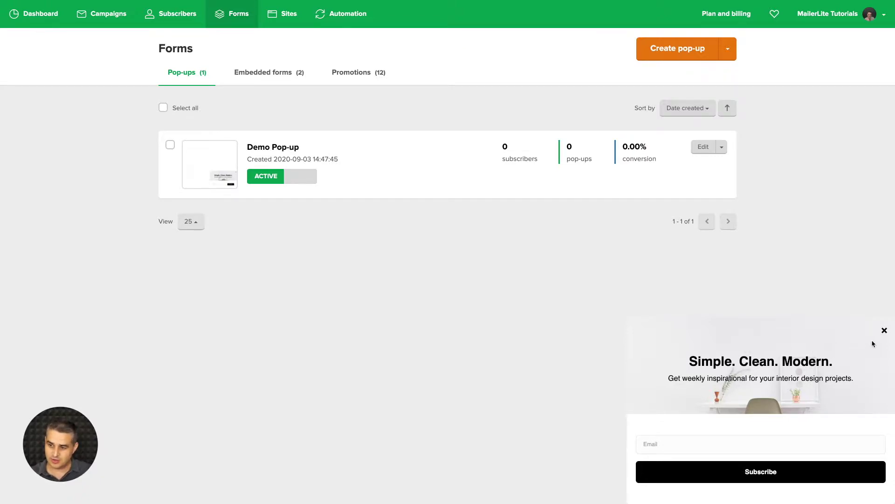
left_click(885, 332)
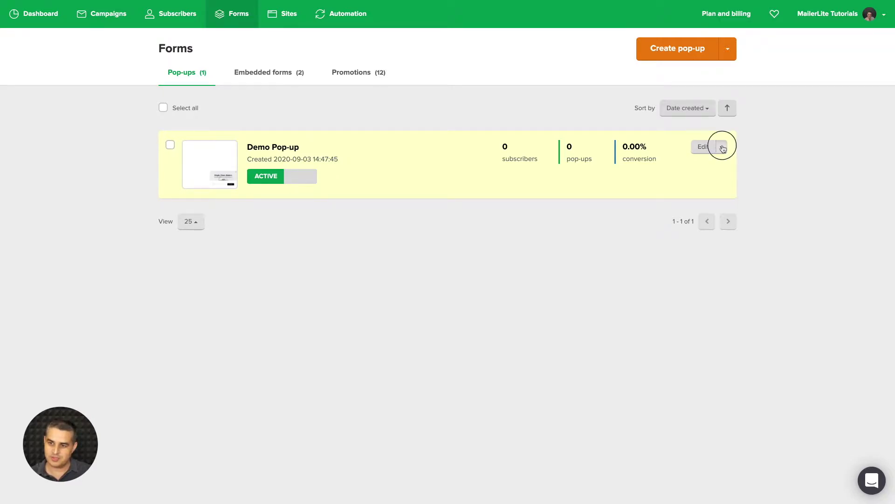
left_click(721, 147)
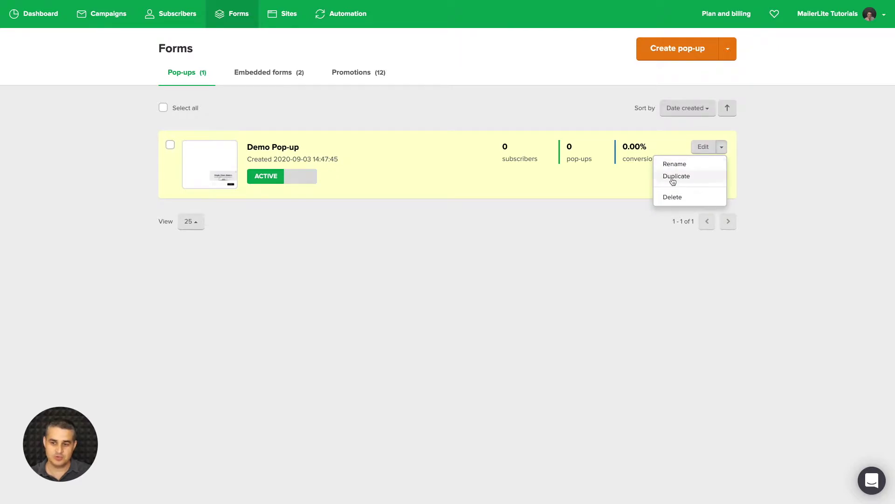
left_click(536, 227)
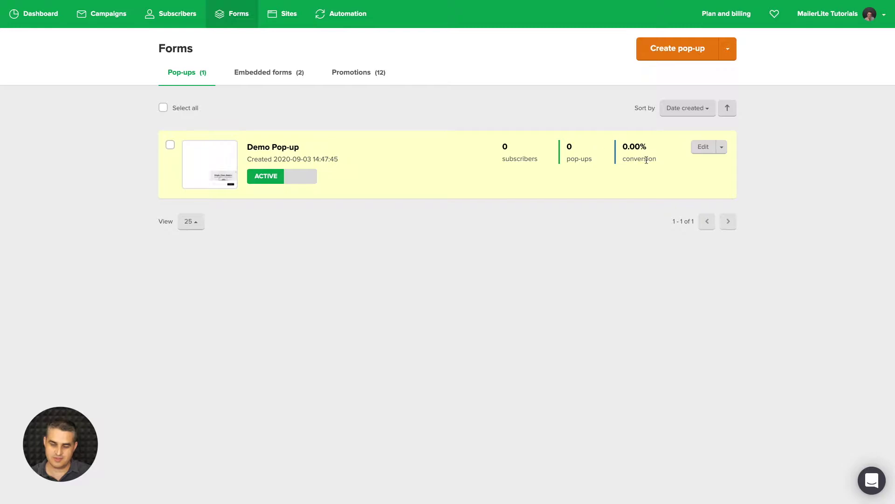
left_click(170, 146)
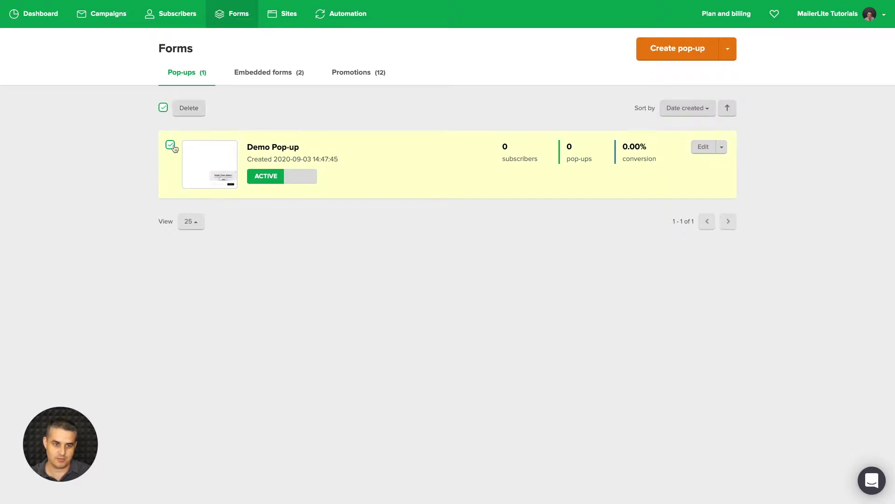
left_click(170, 146)
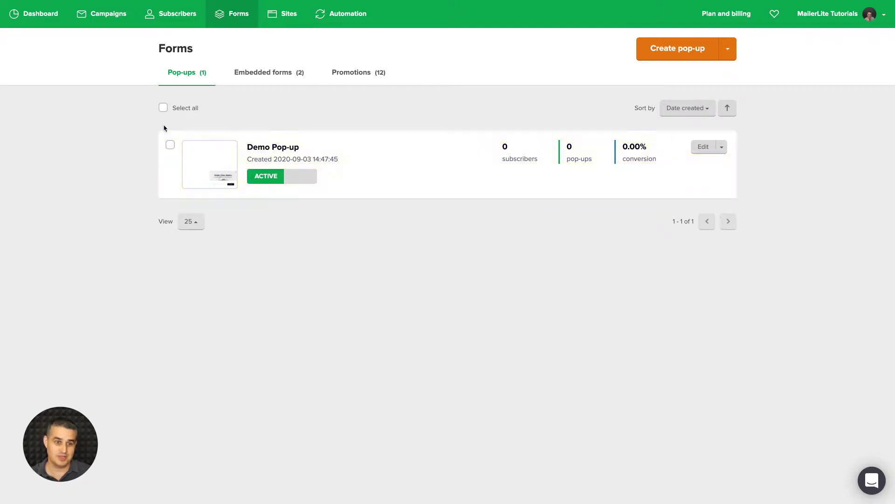
left_click(164, 109)
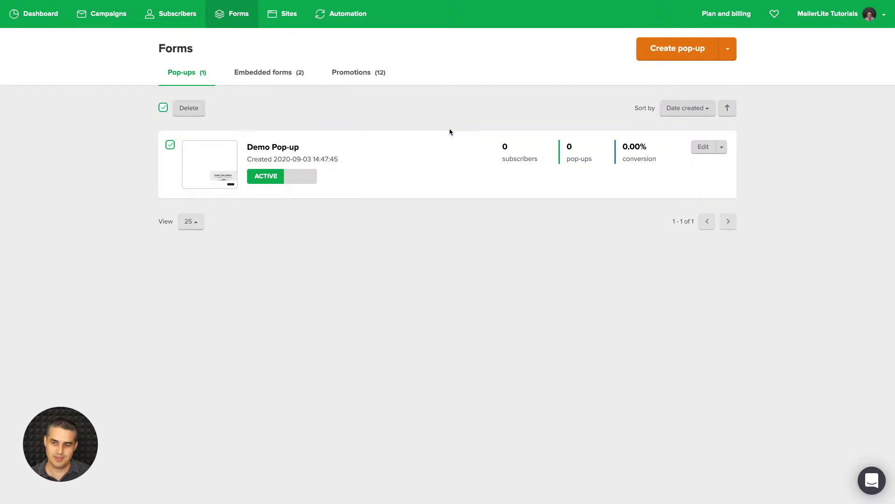
left_click(706, 116)
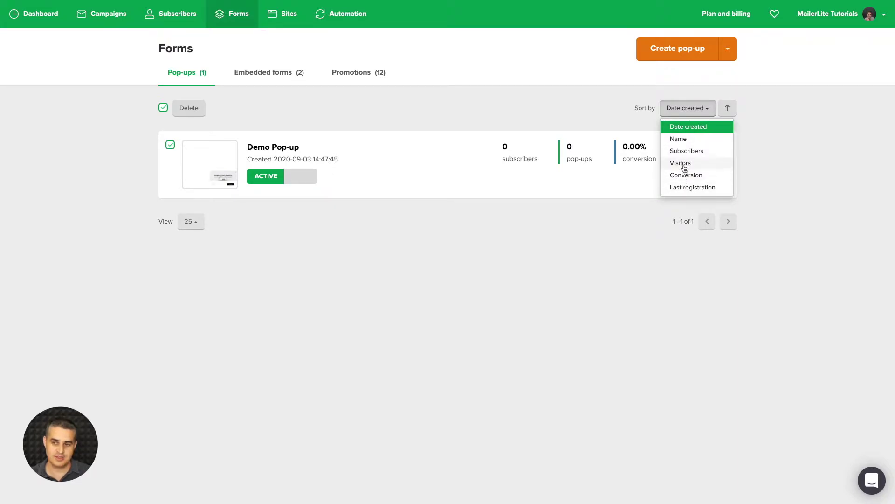
left_click(567, 112)
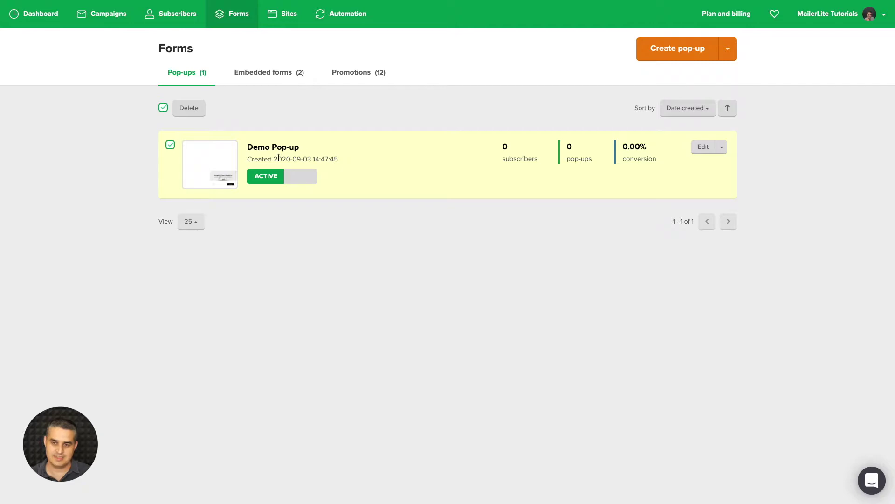
left_click(728, 110)
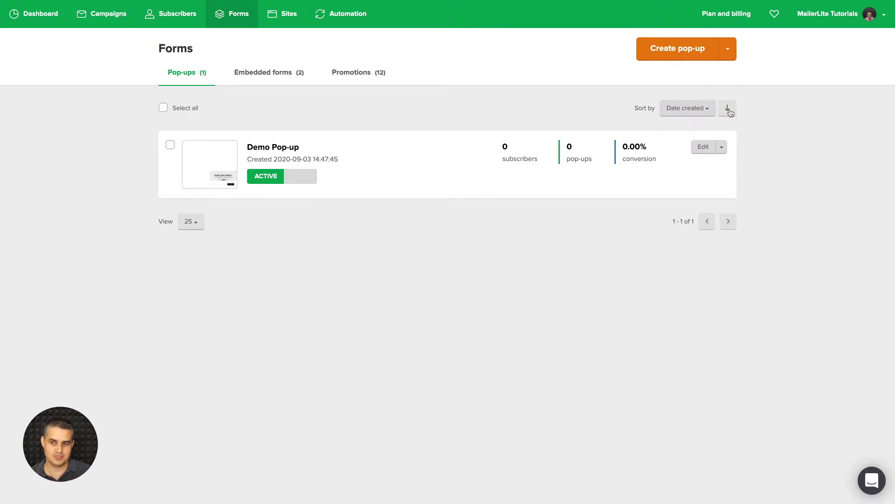
left_click(728, 110)
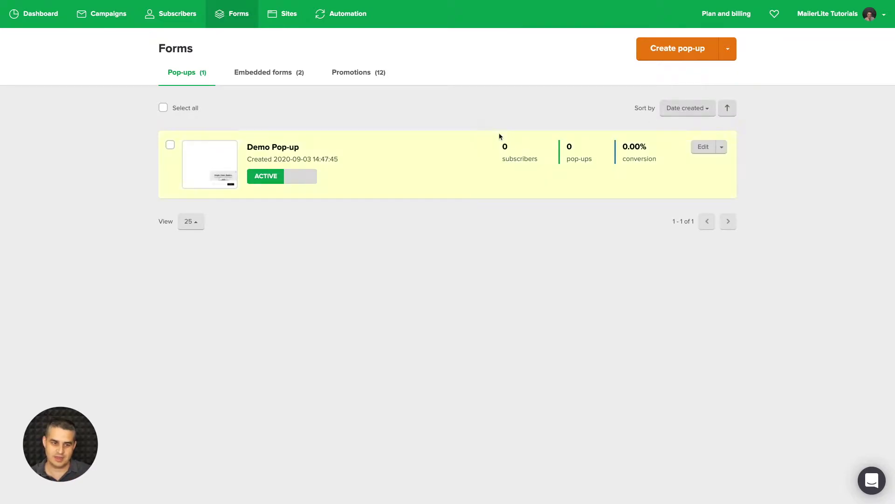
left_click(194, 230)
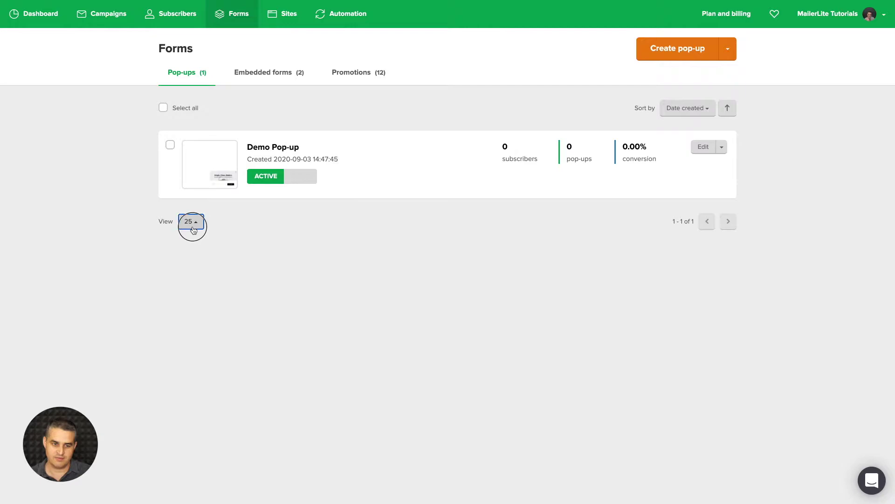
left_click(289, 262)
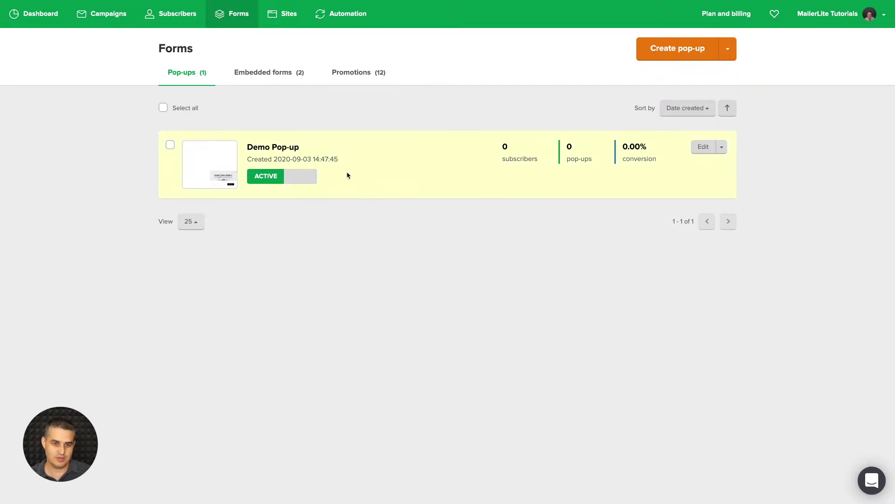
- Review the Demo Pop-up overview, then return to the Forms list
left_click(271, 148)
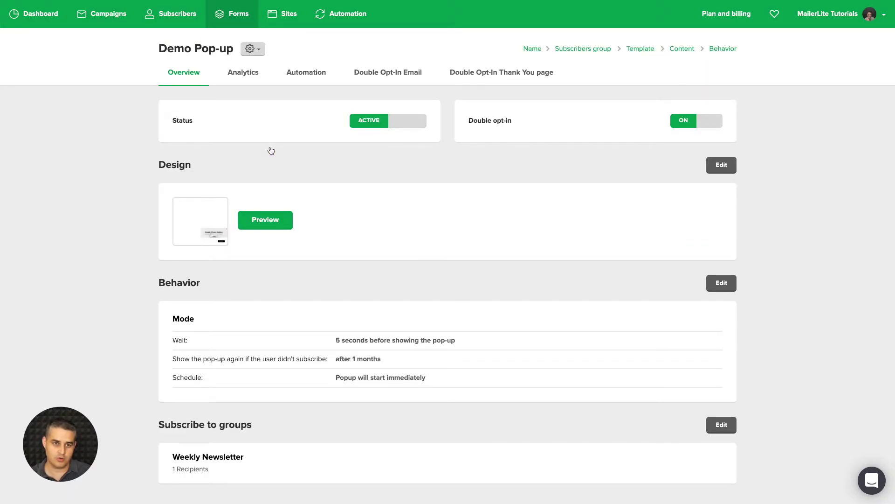
left_click(238, 17)
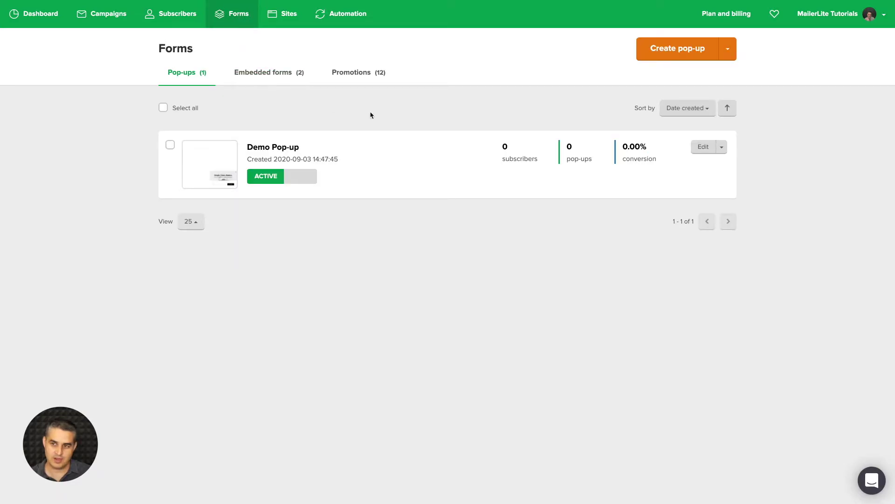
- Create a new pop-up named 'Main Pop-up' and select the Weekly Newsletter group
left_click(681, 50)
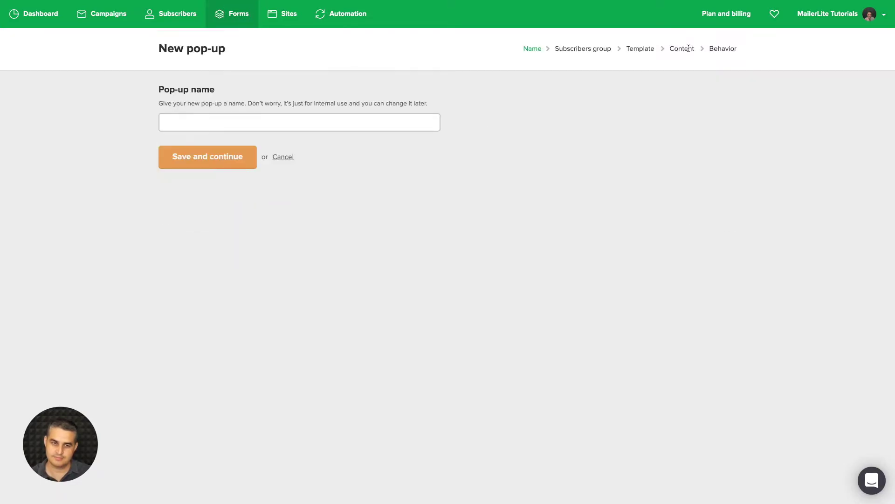
left_click(280, 119)
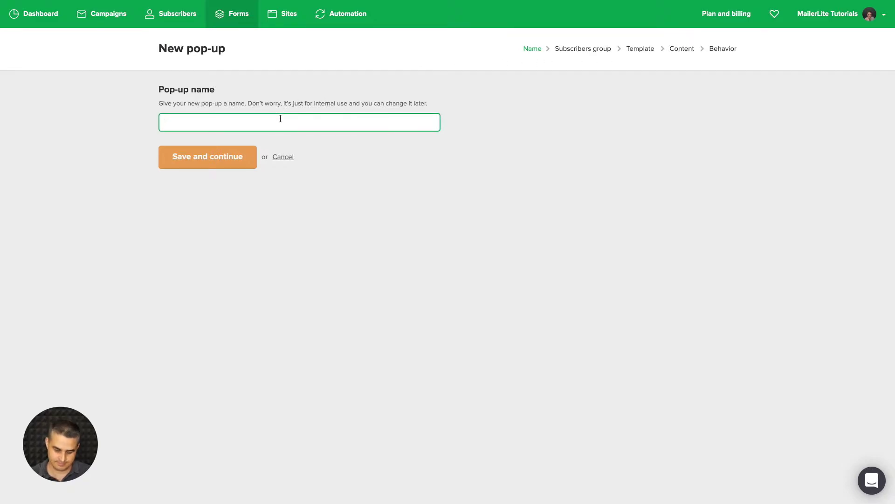
type("Main Pop")
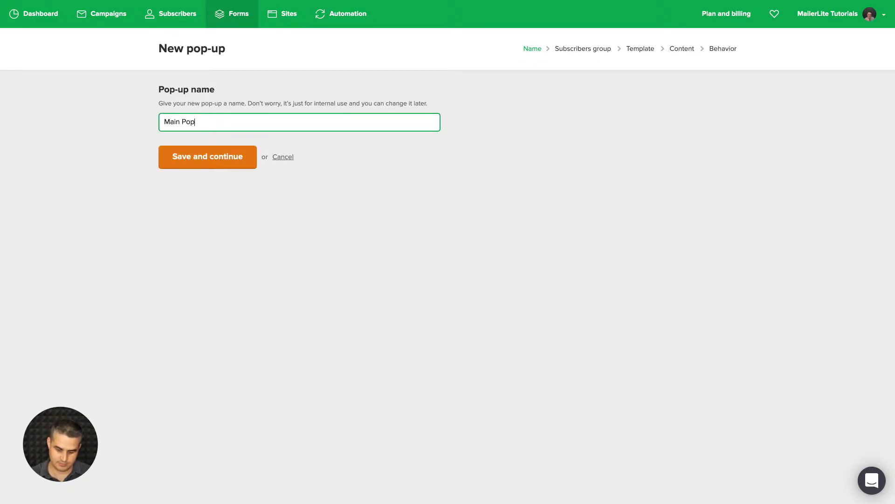
type("-up")
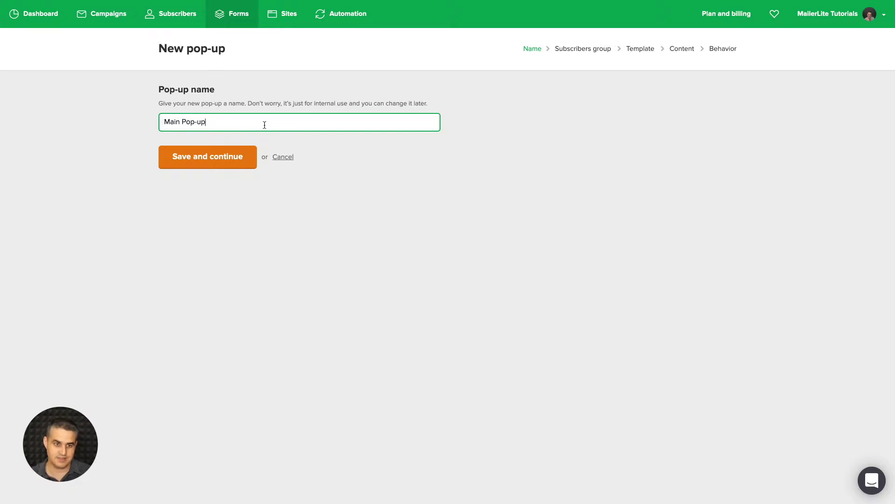
left_click(228, 153)
scroll(227, 154, "down", 20)
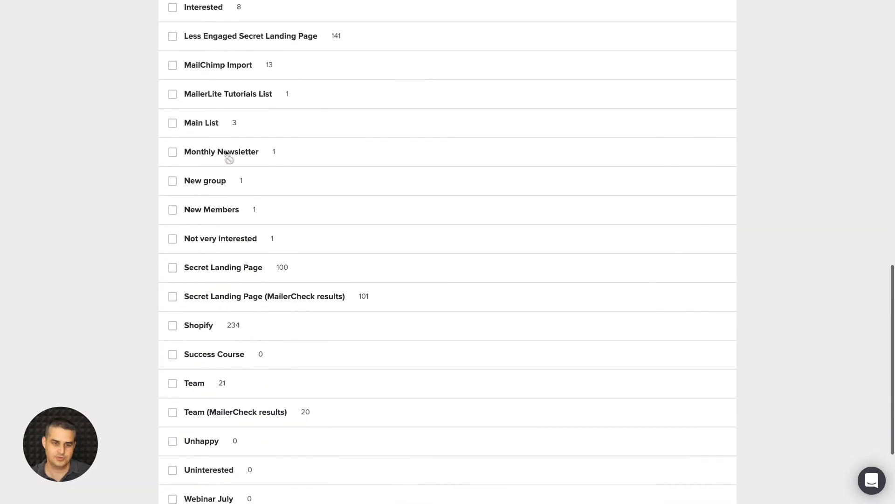
left_click(172, 399)
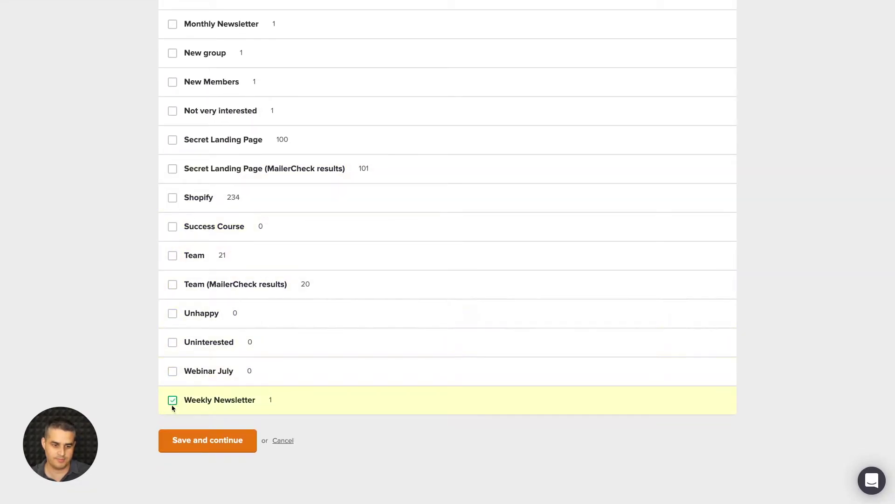
- Confirm the group choice, pick the Product pop template, and advance to Behavior settings
left_click(199, 438)
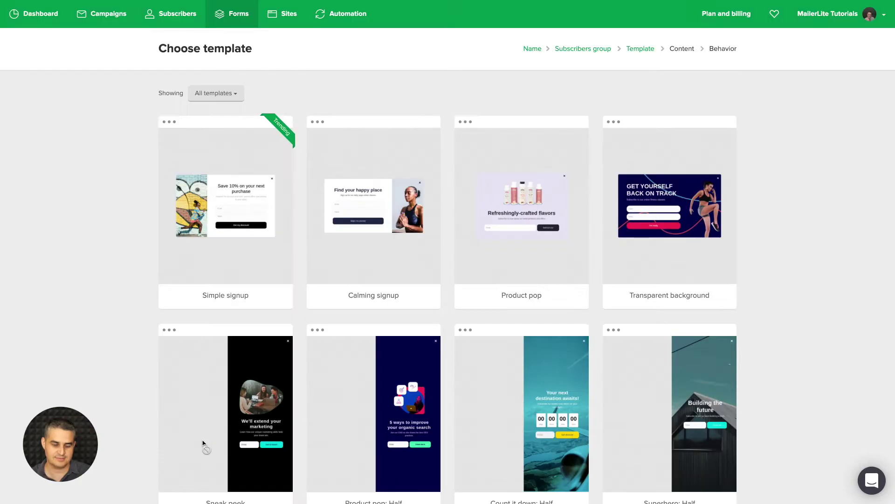
mouse_move(465, 276)
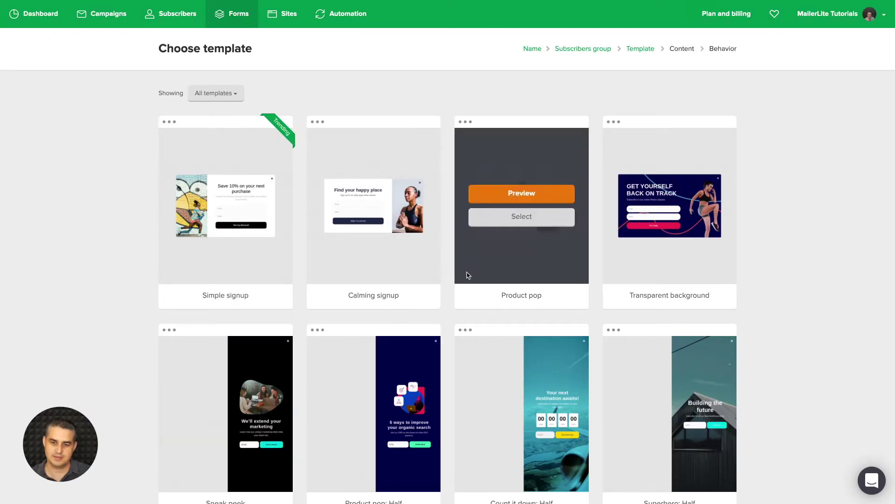
left_click(522, 219)
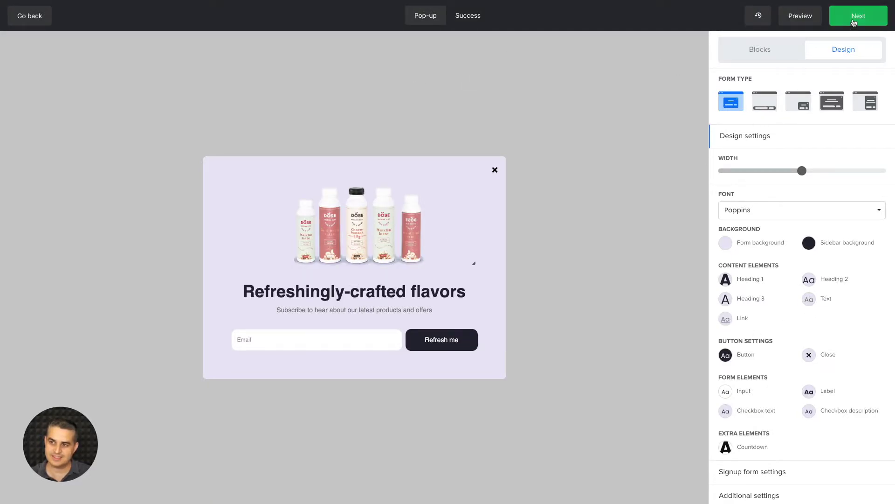
left_click(855, 17)
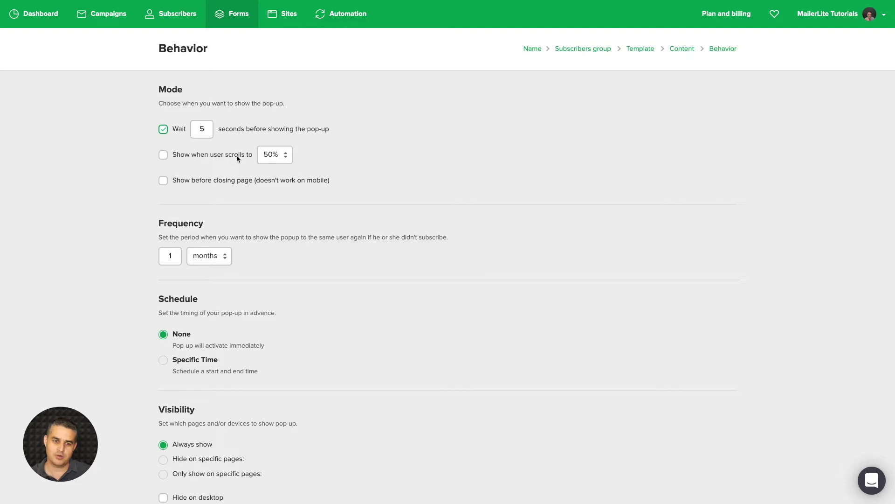
left_click(273, 155)
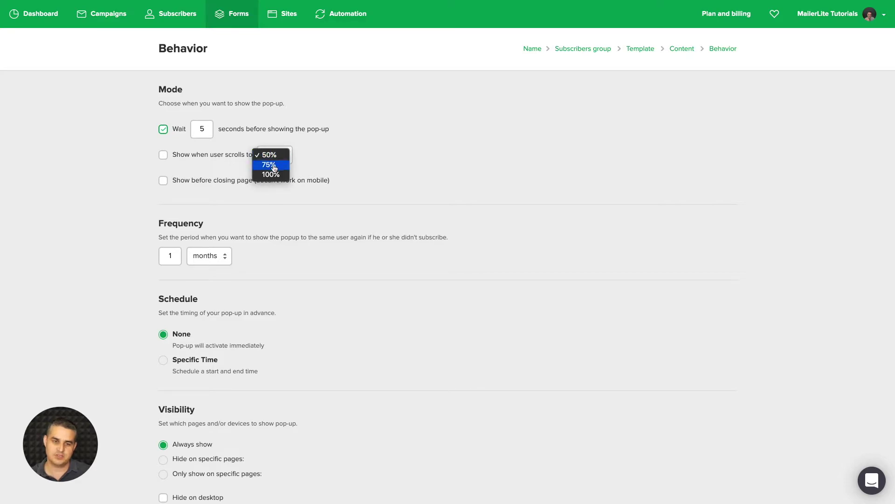
left_click(354, 150)
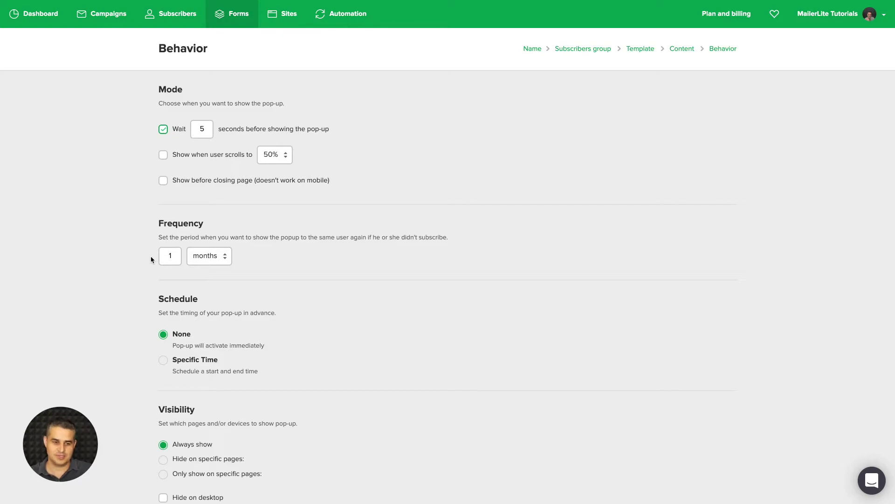
left_click(195, 259)
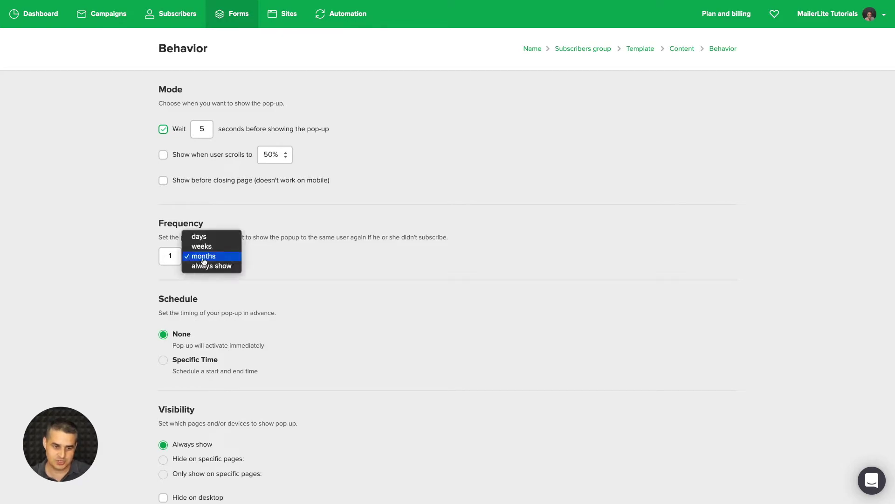
left_click(290, 267)
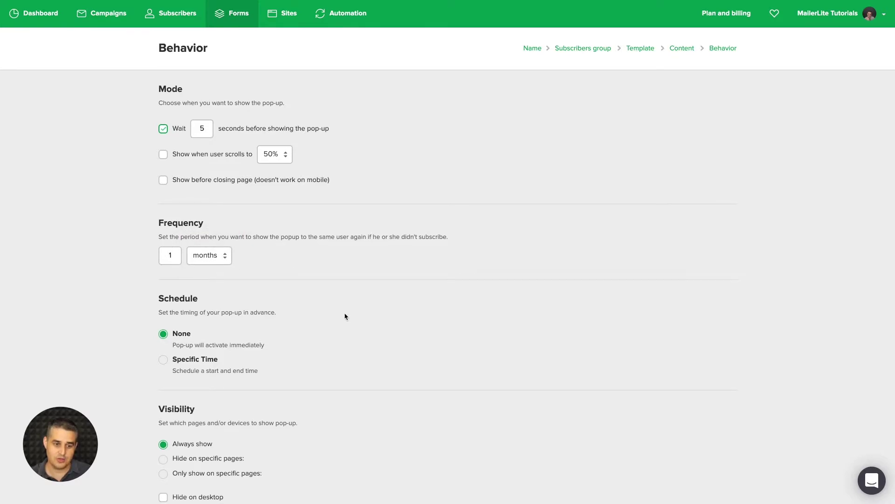
scroll(345, 316, "down", 3)
left_click(163, 255)
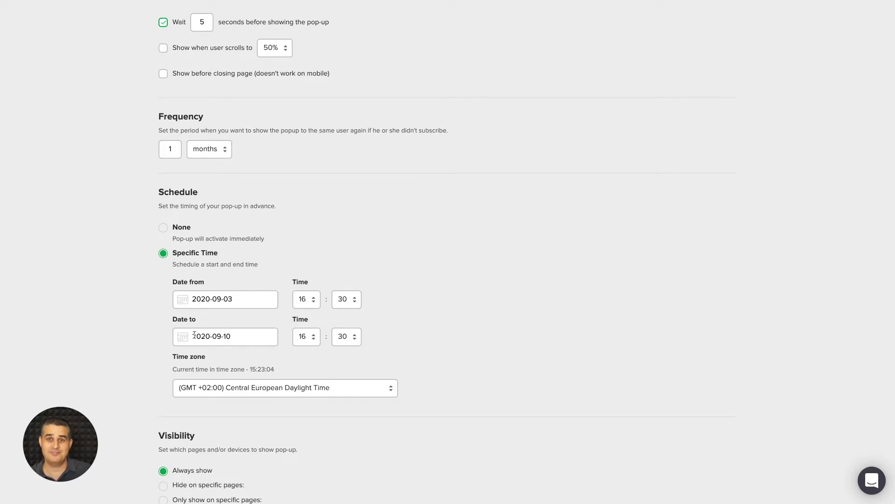
scroll(347, 301, "down", 3)
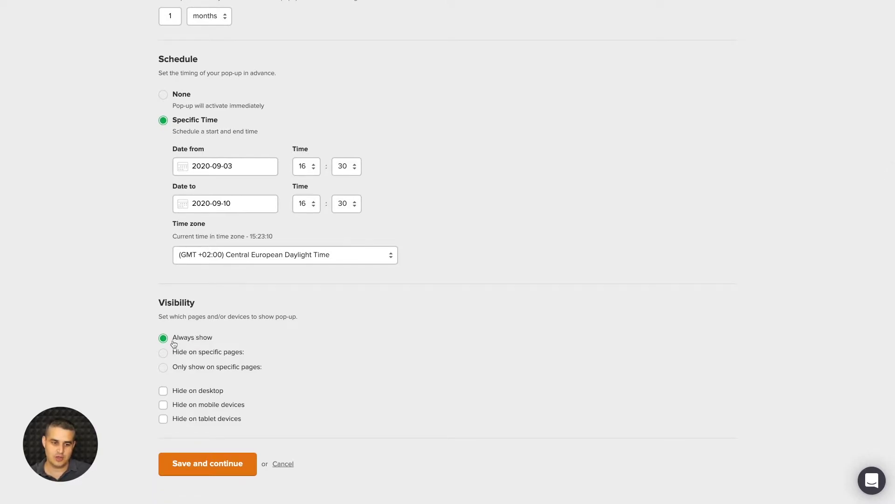
left_click(163, 353)
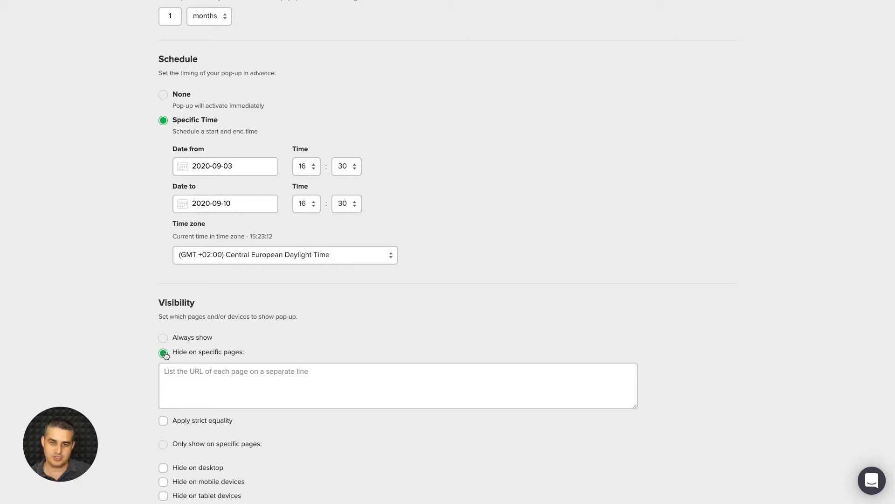
left_click(163, 445)
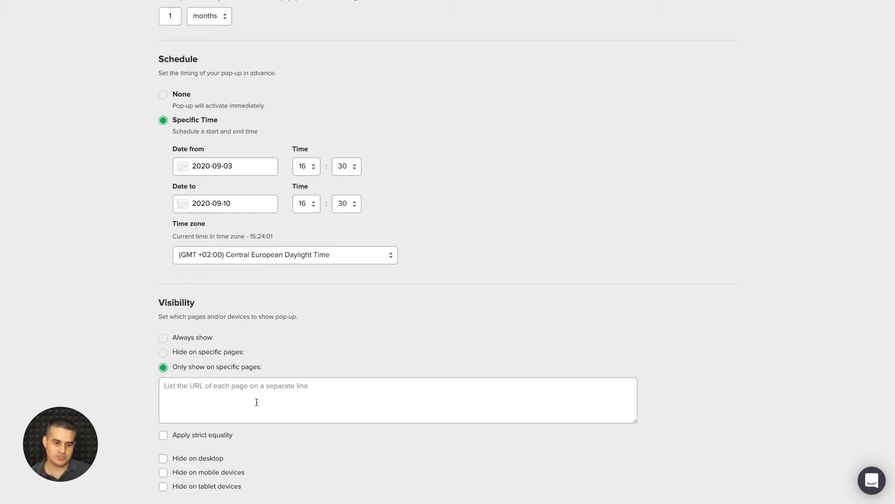
left_click(204, 357)
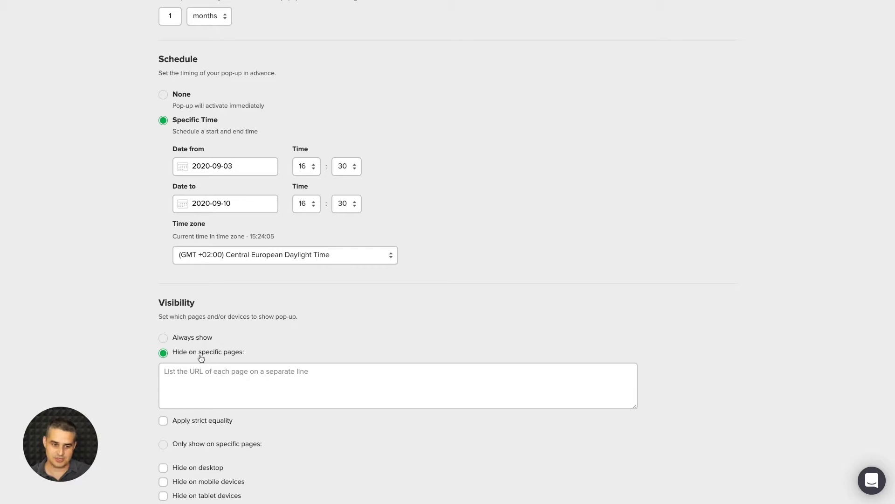
left_click(180, 340)
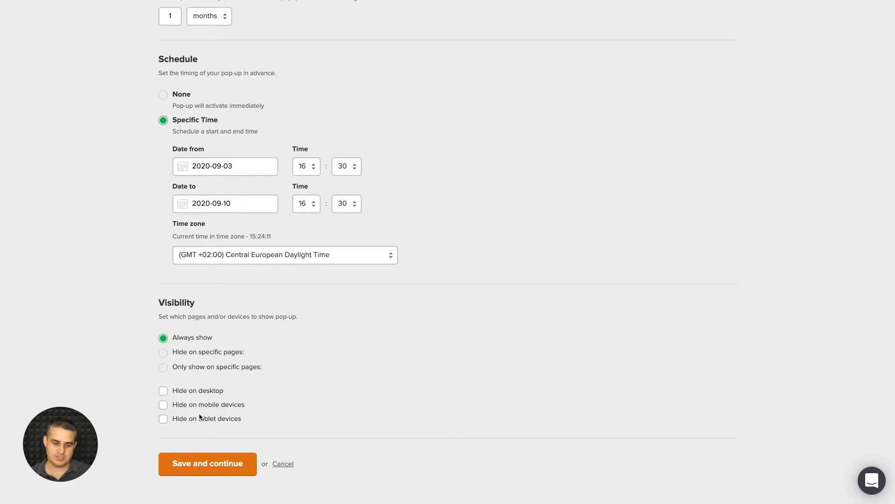
- Save the behavior settings to reach the Install tracker page
left_click(199, 466)
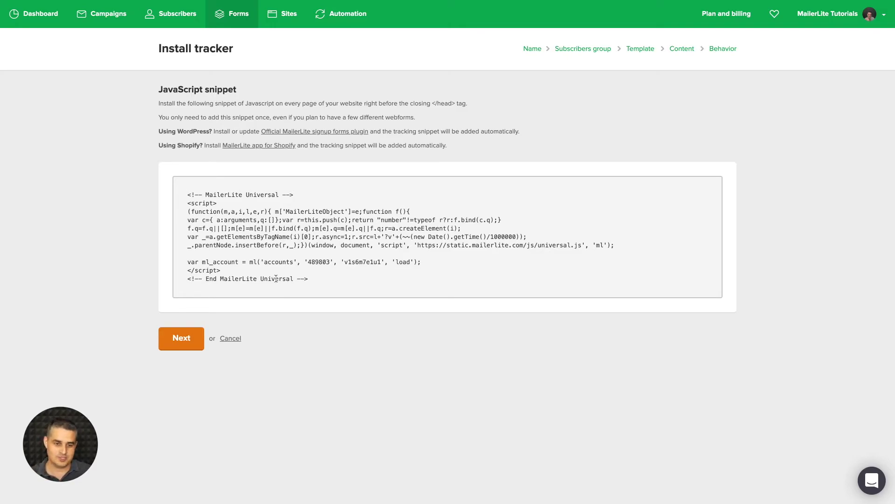
- Set Main Pop-up to Active with double opt-in kept on, and check its preview
left_click(183, 344)
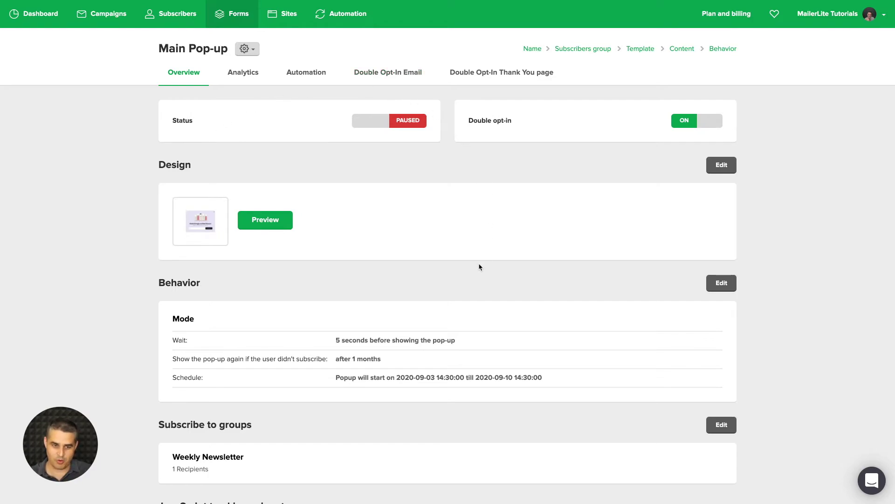
left_click(369, 122)
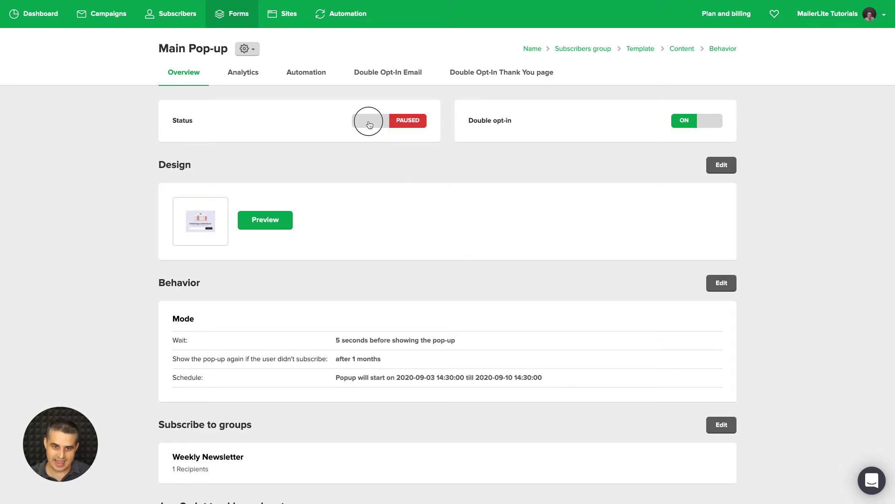
left_click(717, 123)
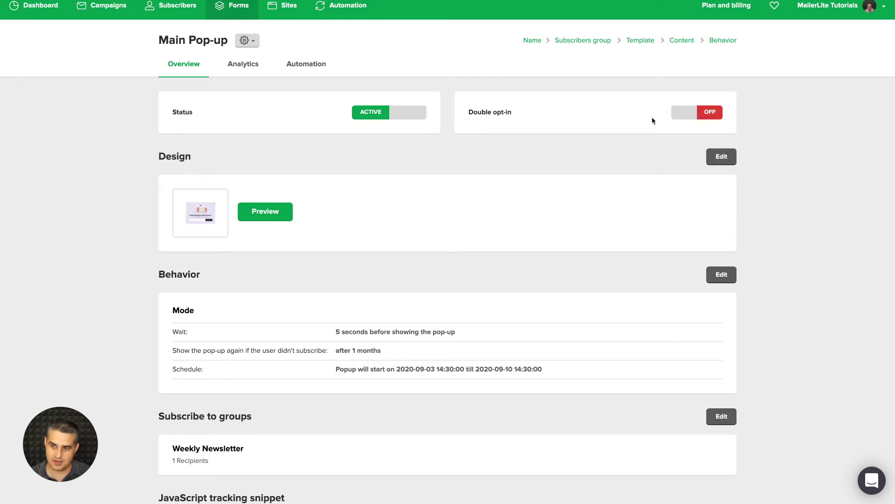
left_click(685, 115)
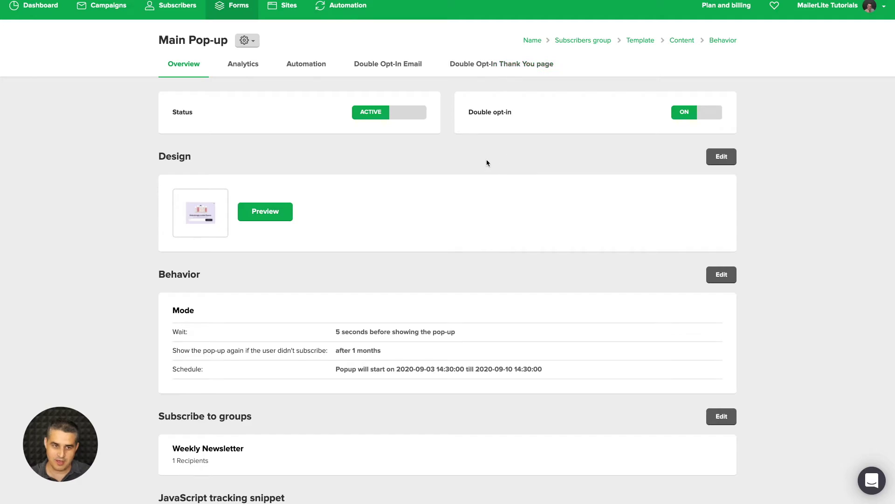
left_click(205, 212)
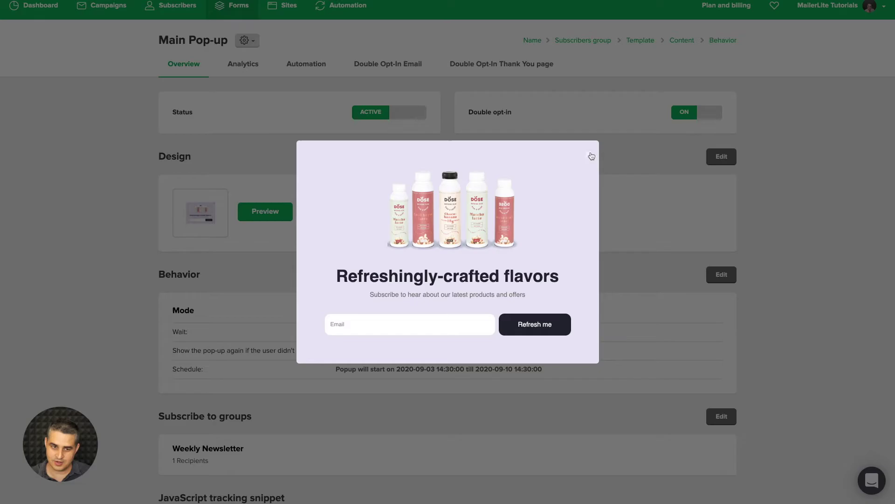
left_click(588, 154)
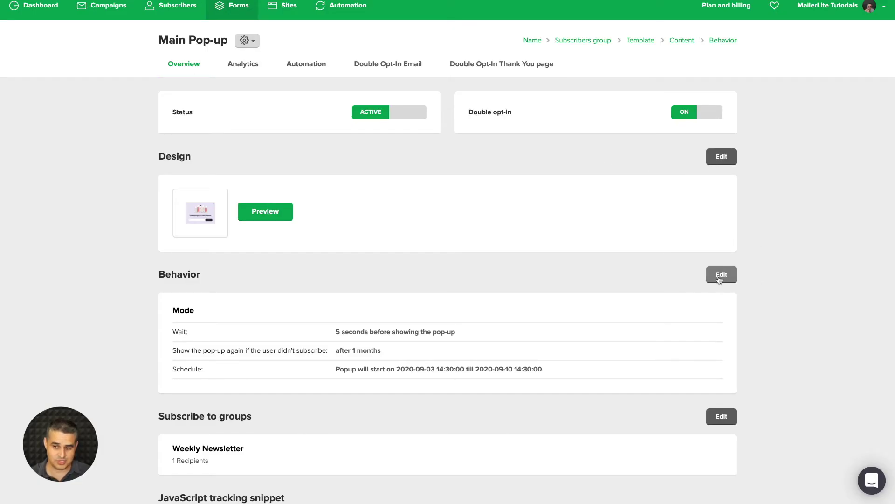
scroll(780, 280, "down", 4)
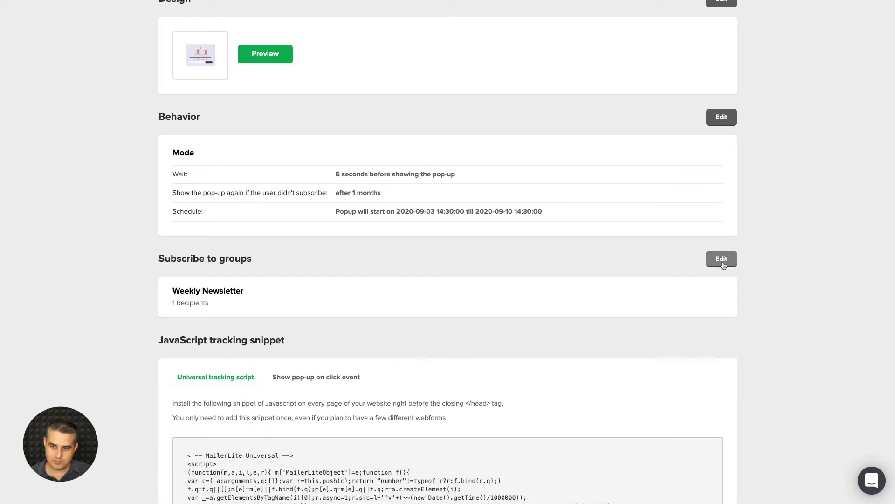
scroll(740, 305, "down", 3)
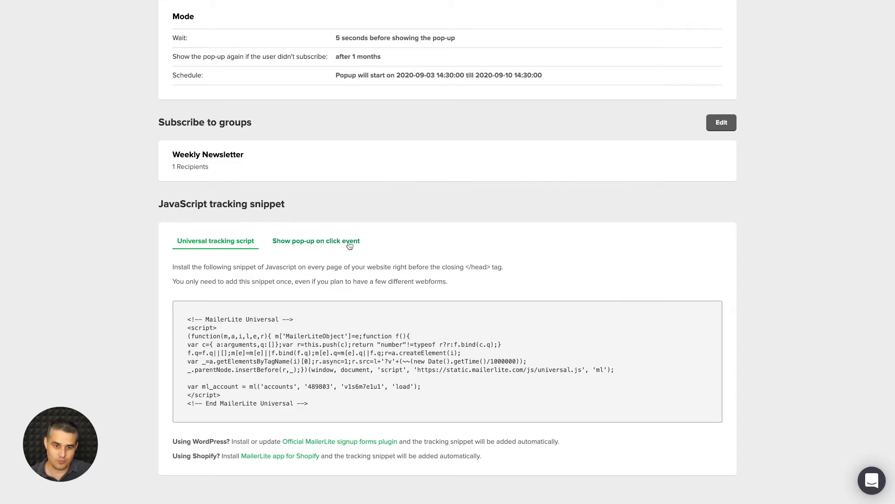
left_click(302, 241)
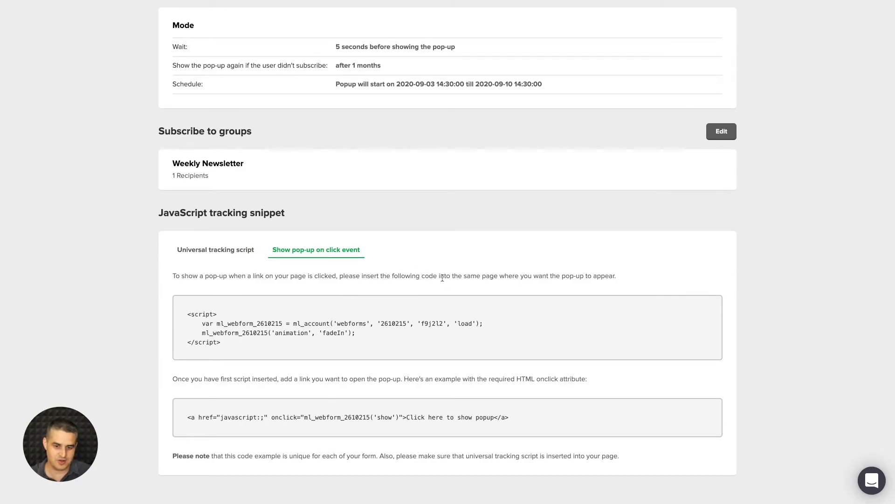
scroll(455, 292, "up", 6)
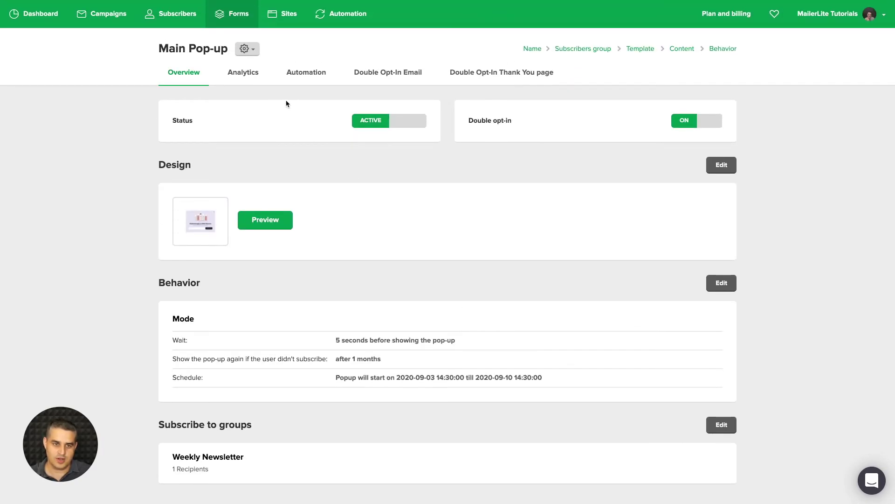
- View Main Pop-up analytics (0 subscribers, 0 visitors, 0.00% conversion) and its export options
left_click(248, 50)
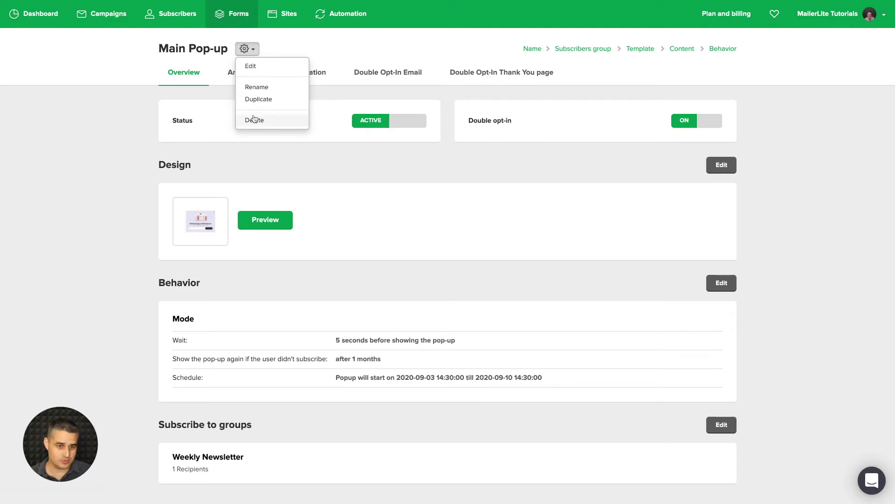
left_click(249, 166)
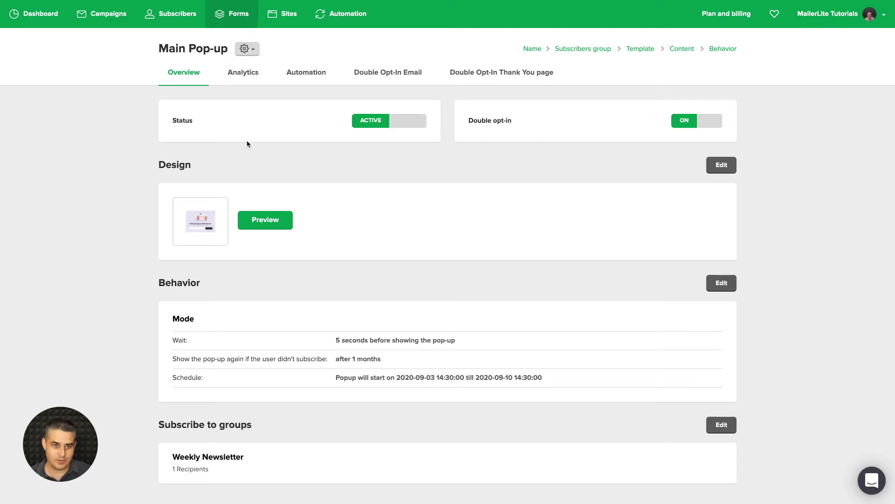
left_click(244, 73)
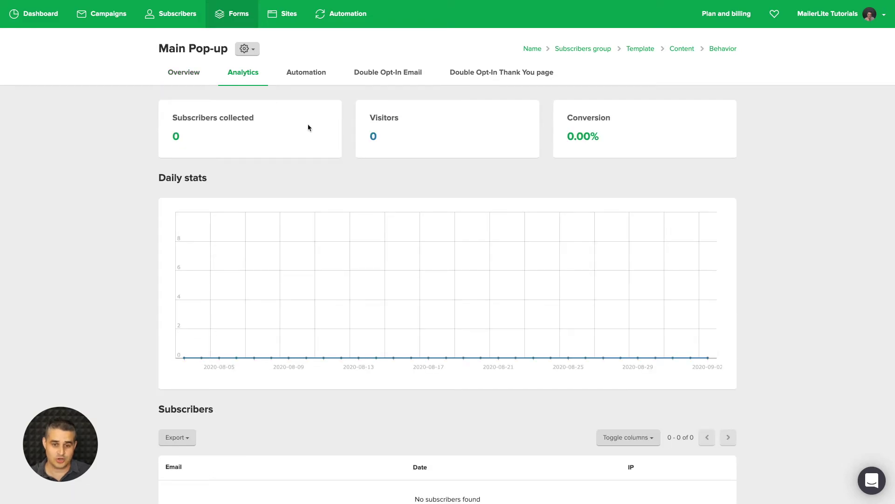
scroll(311, 129, "down", 3)
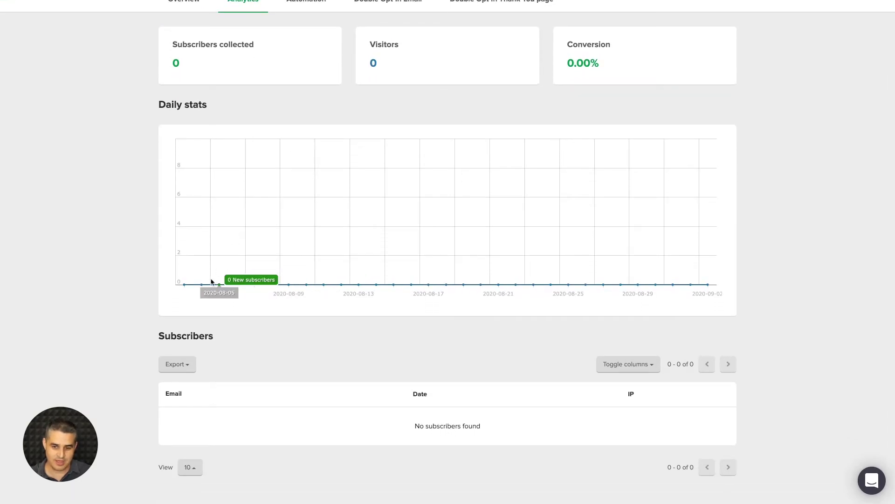
left_click(188, 366)
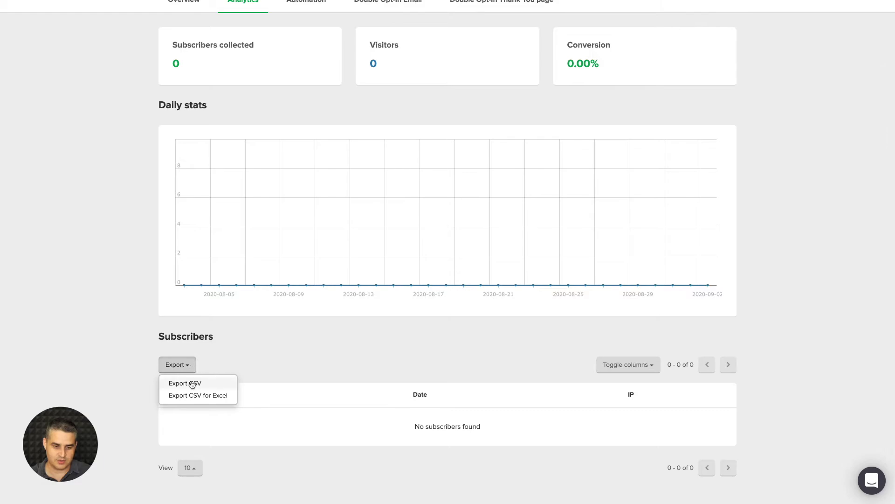
left_click(360, 362)
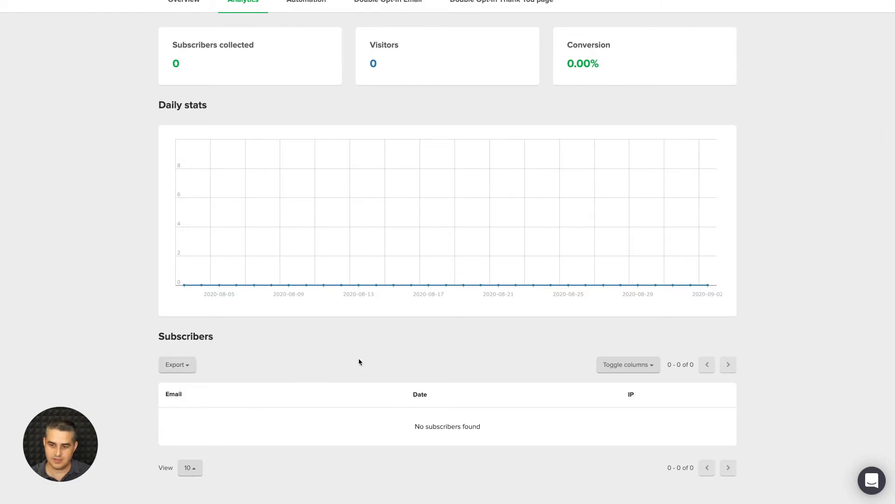
scroll(391, 320, "up", 3)
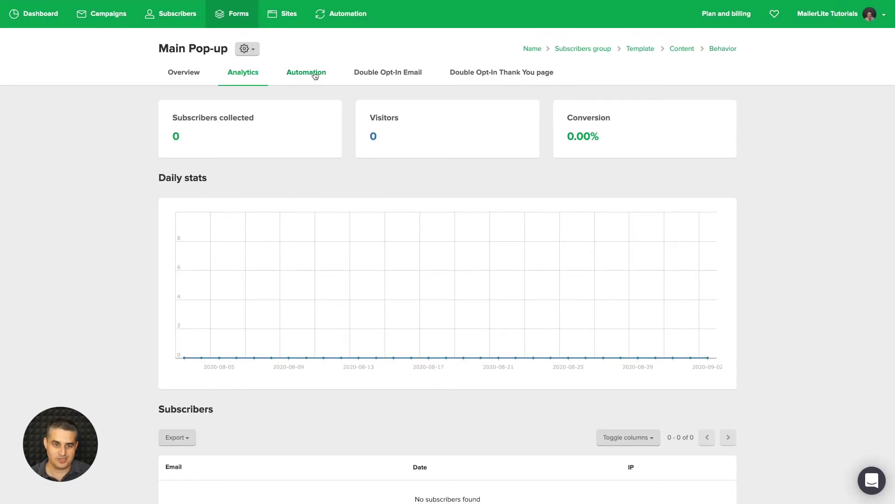
- Open Main Pop-up's Double Opt-In Email with subject 'Please confirm your subscription'
left_click(315, 75)
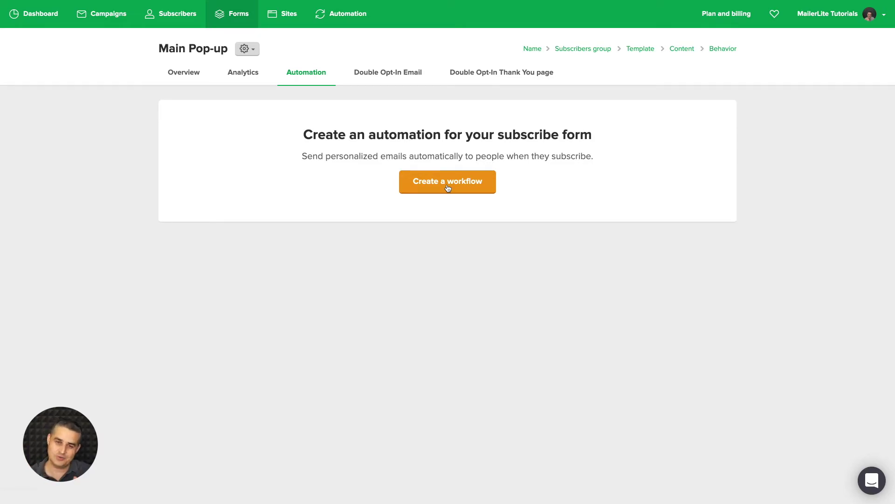
left_click(379, 73)
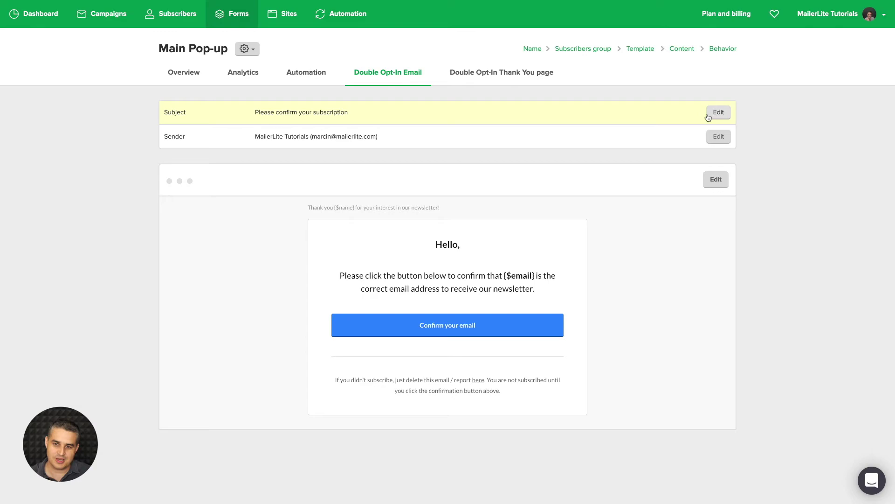
- Insert a lorem-ipsum Text block below the confirmation email's intro paragraph and save
left_click(716, 179)
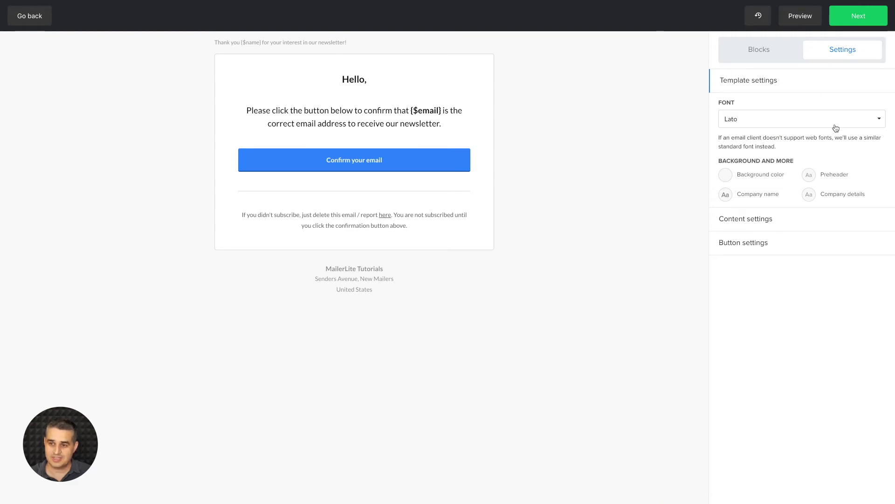
left_click(761, 228)
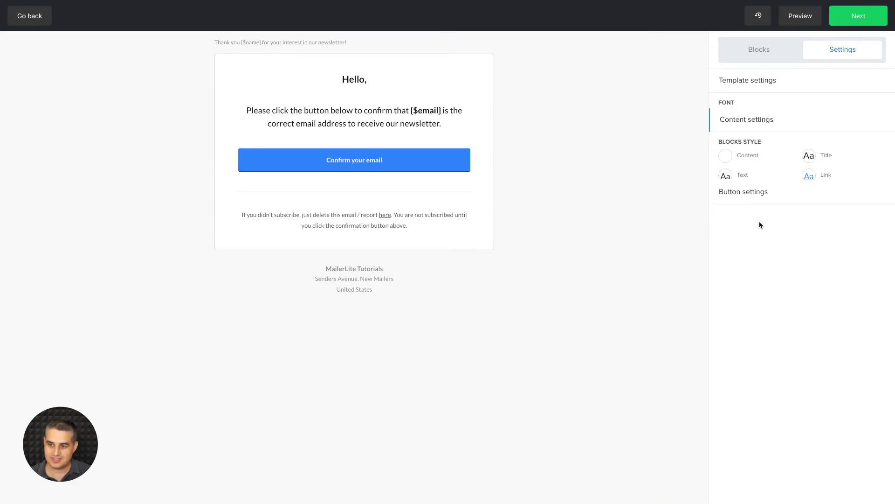
left_click(759, 191)
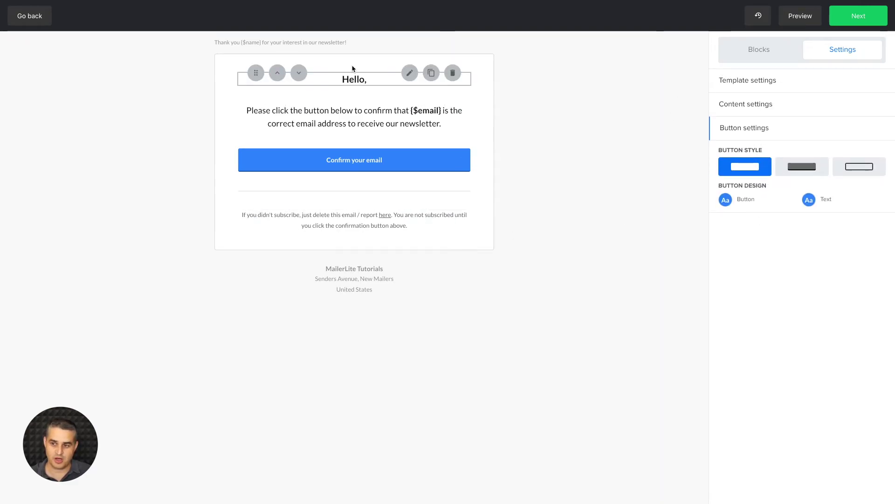
left_click(761, 54)
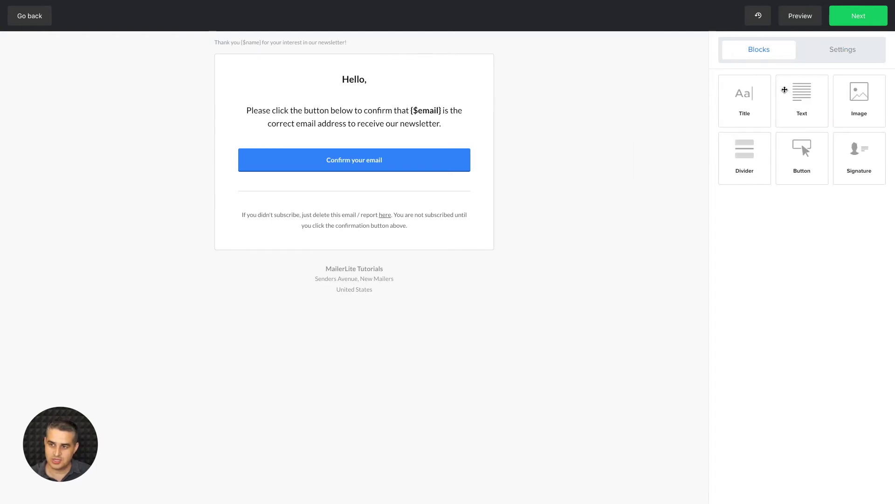
left_click_drag(795, 95, 383, 139)
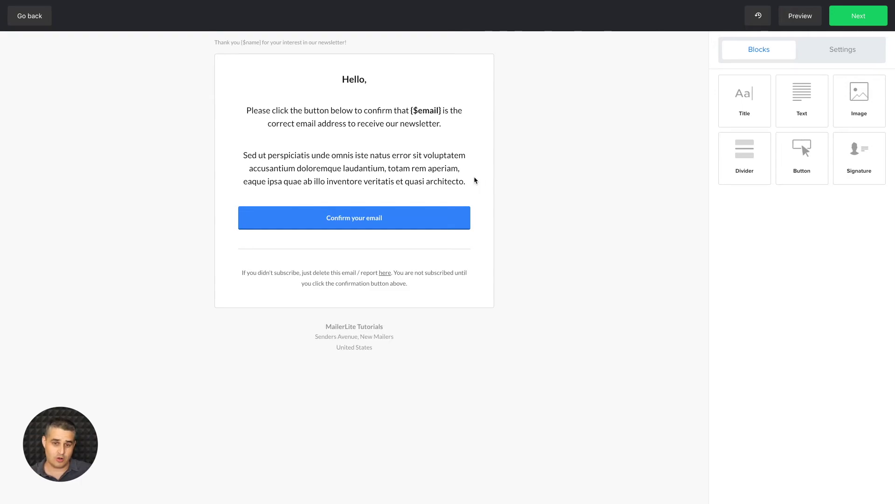
mouse_move(376, 164)
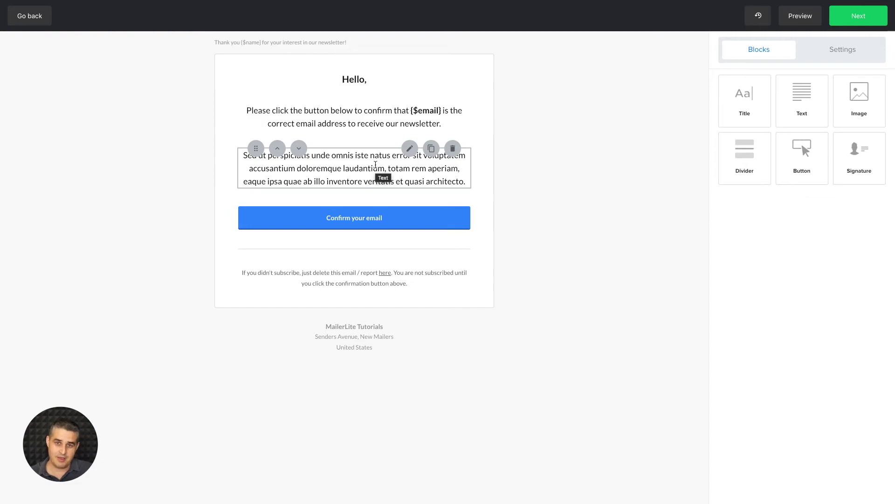
mouse_move(363, 221)
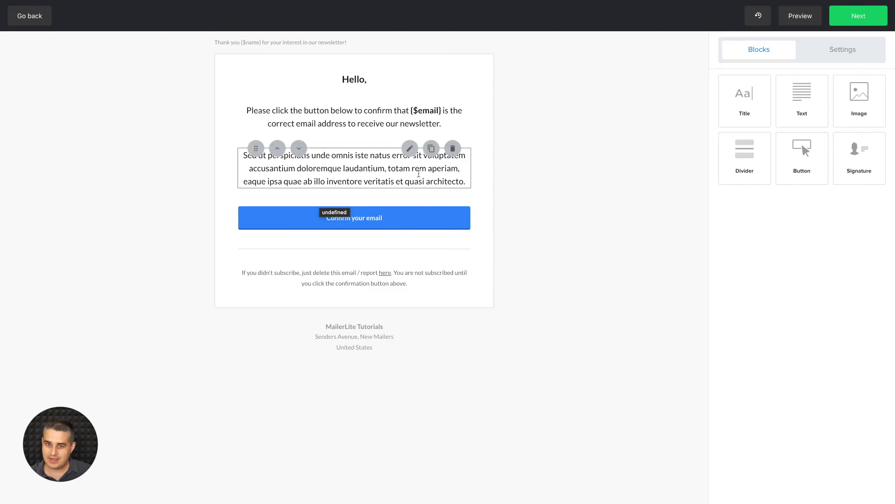
left_click(858, 16)
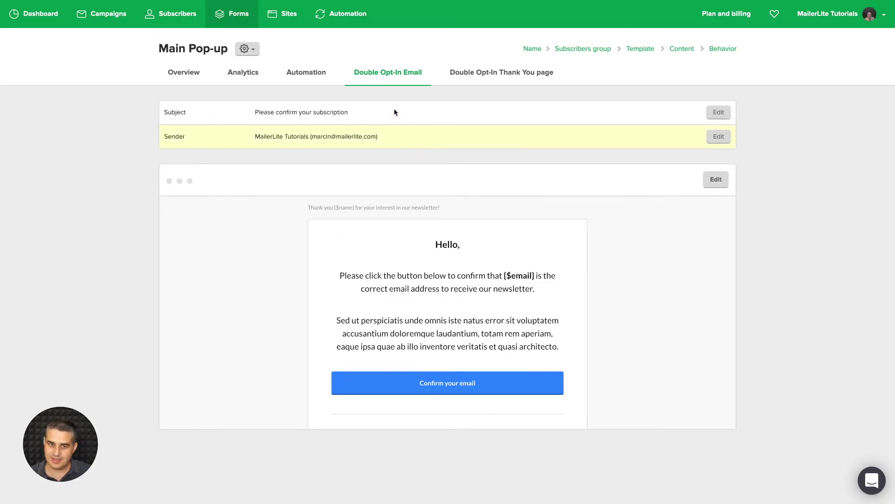
- On the double opt-in thank-you page, add a Text paragraph and a Button below the 'Thank you!' welcome line, then save
left_click(505, 81)
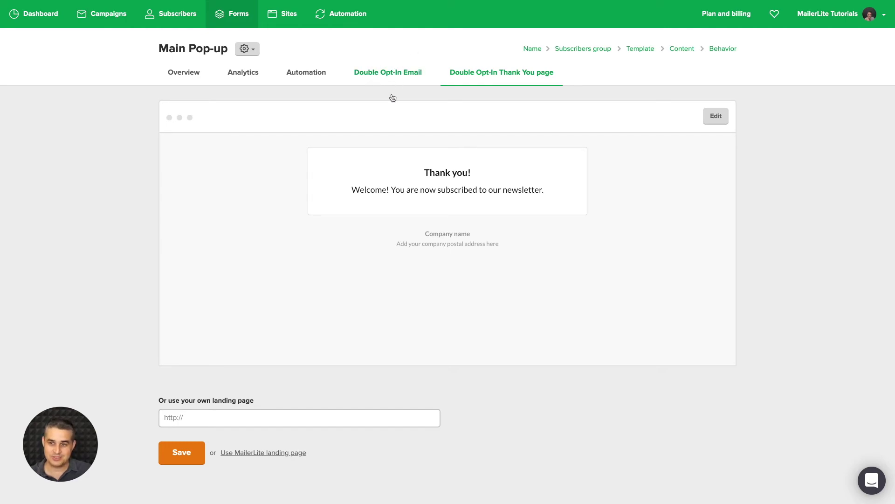
left_click(715, 119)
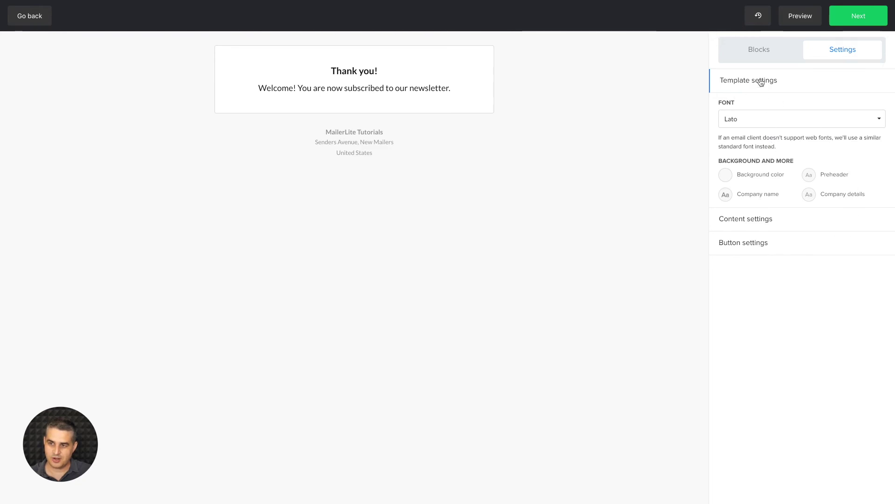
left_click(760, 56)
left_click_drag(801, 142, 511, 133)
left_click_drag(801, 144, 331, 154)
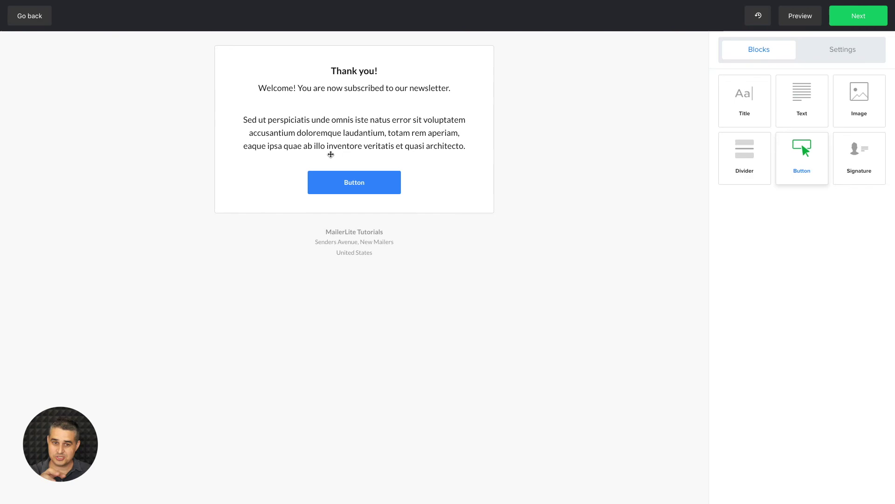
left_click(343, 179)
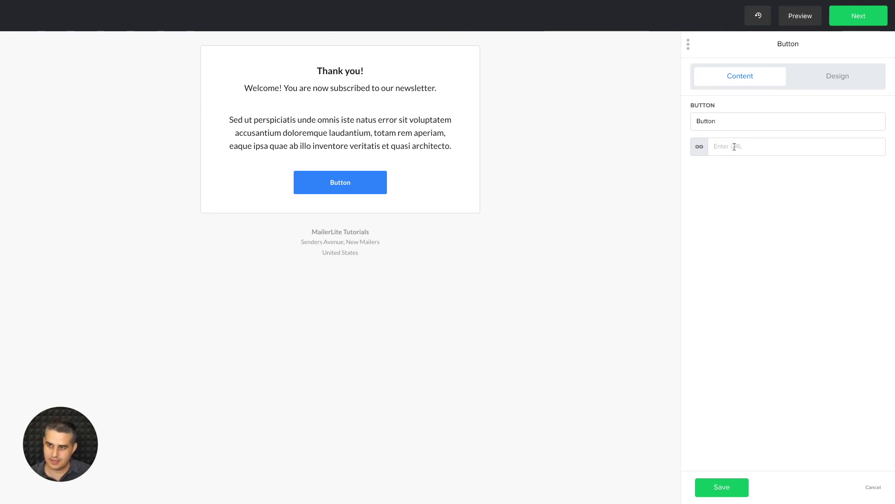
left_click(856, 22)
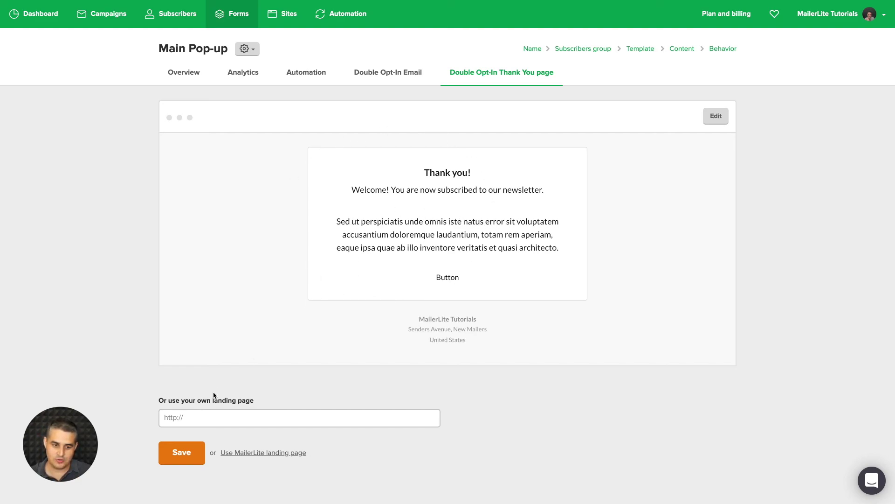
- Leave the custom landing page URL field and return to Main Pop-up's Overview showing double opt-in on
left_click(183, 420)
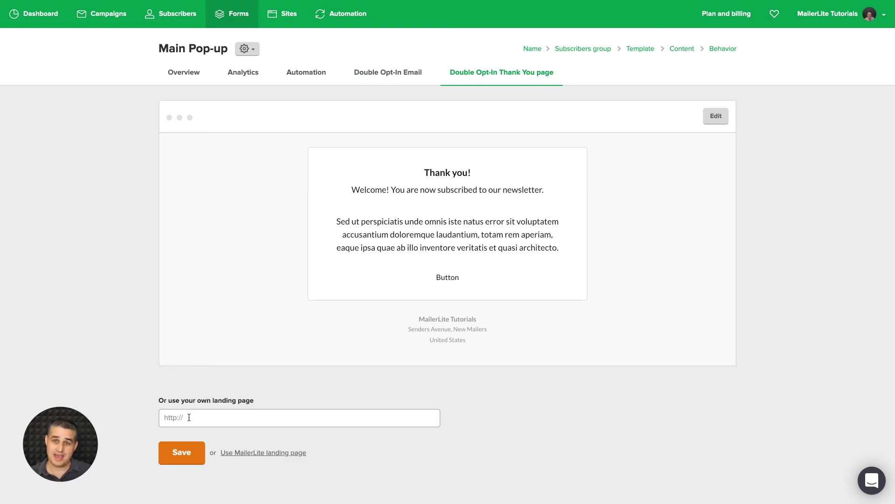
left_click(182, 77)
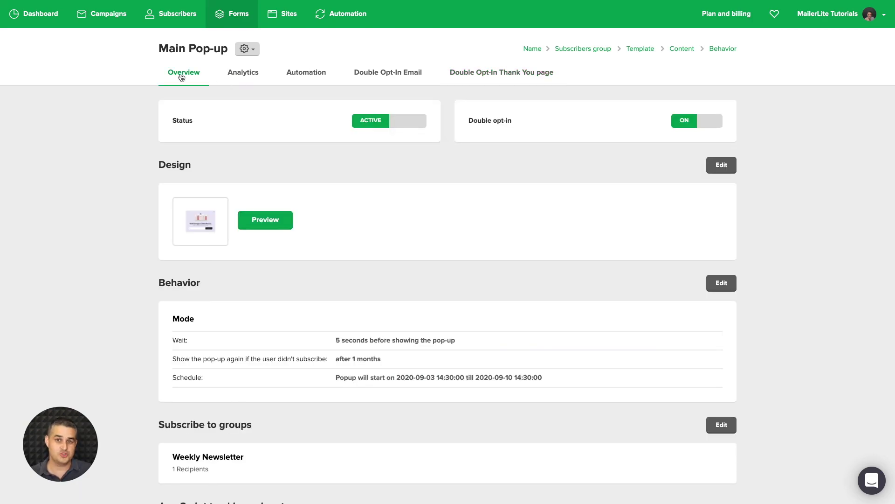